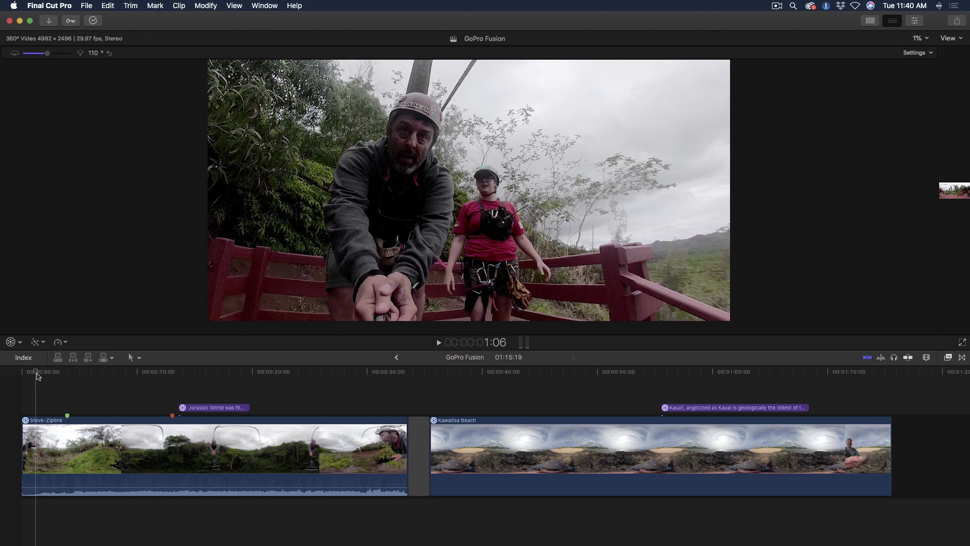
Play the Steve-Zipline 360° clip and stop at about 00:32 on the zipline platform
{"action": "key", "text": "space"}
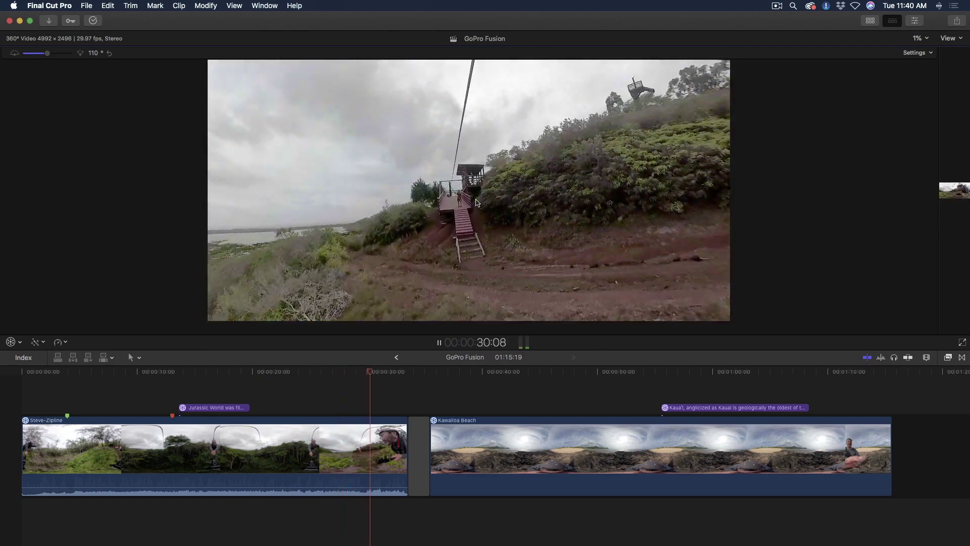
{"action": "key", "text": "space"}
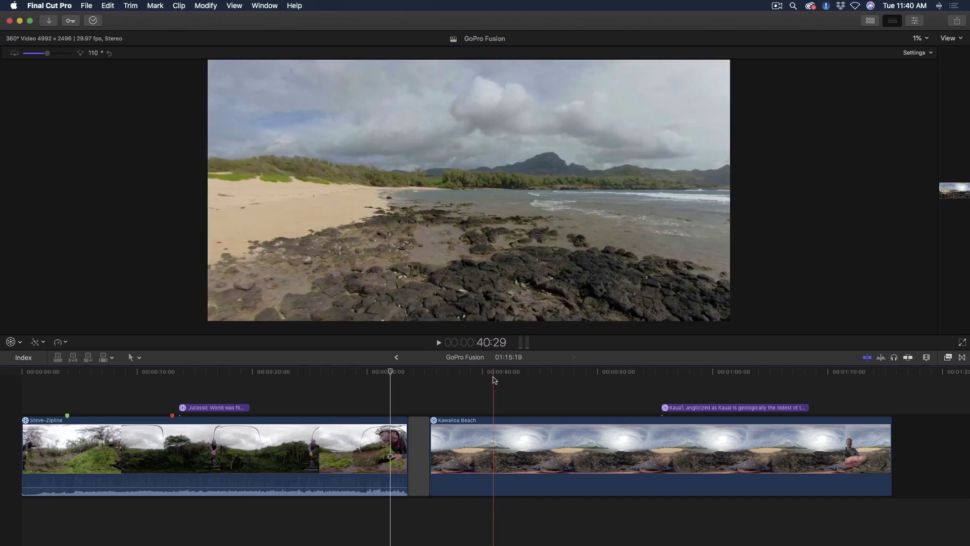
Play the Kawailoa Beach clip while dragging the viewer to look around the 360° beach
{"action": "left_click", "coordinate": [483, 378]}
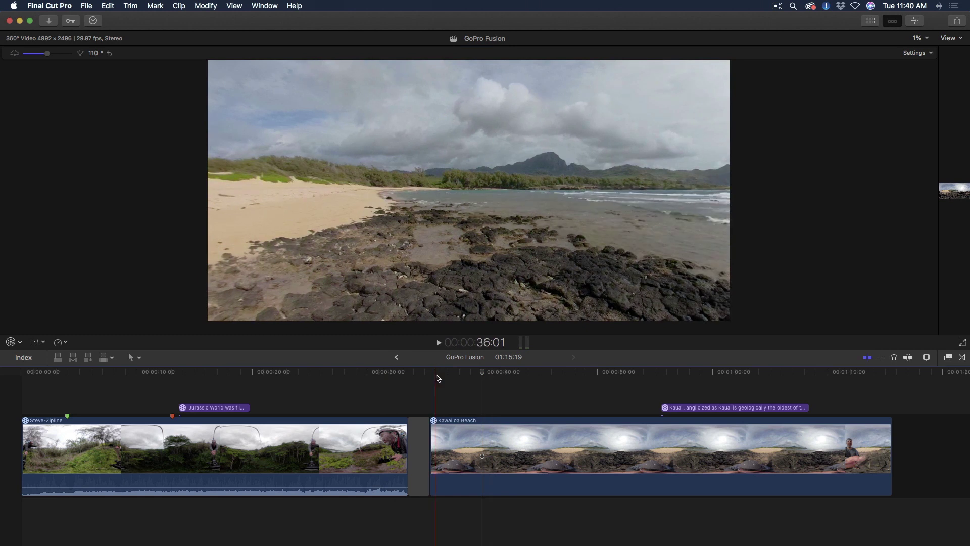
{"action": "key", "text": "space"}
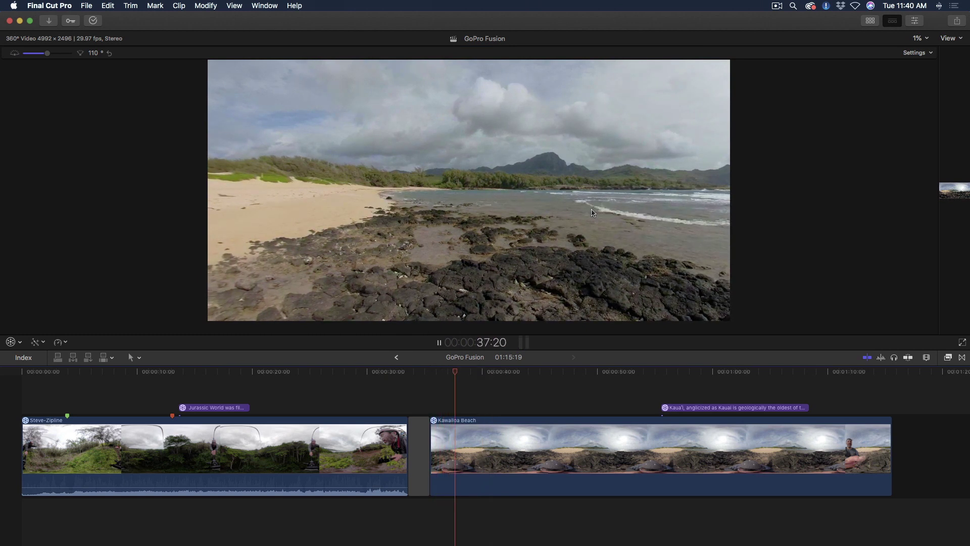
{"action": "left_click_drag", "start_coordinate": [591, 208], "coordinate": [537, 219]}
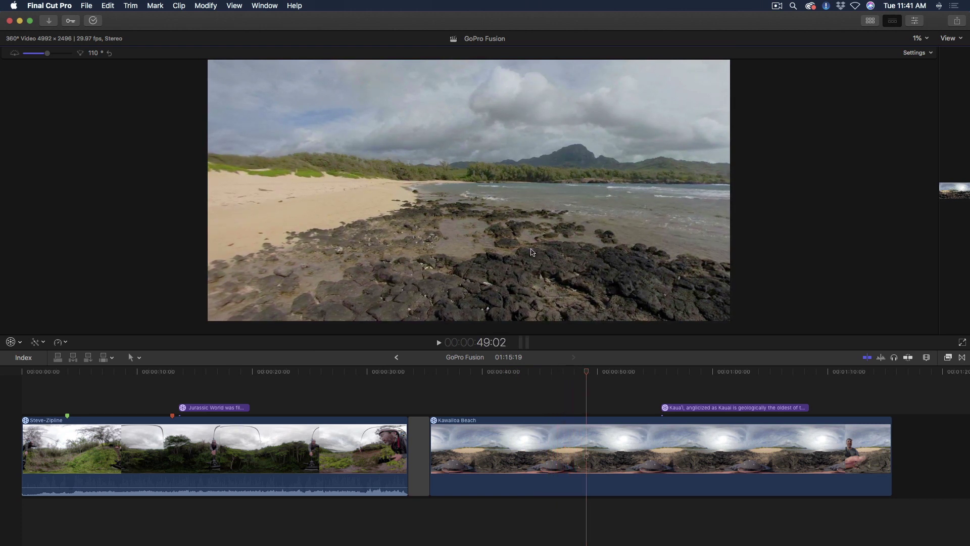
Show the Inspector, look down, and disable 360° Patch to reveal the camera operator
{"action": "key", "text": "super+4"}
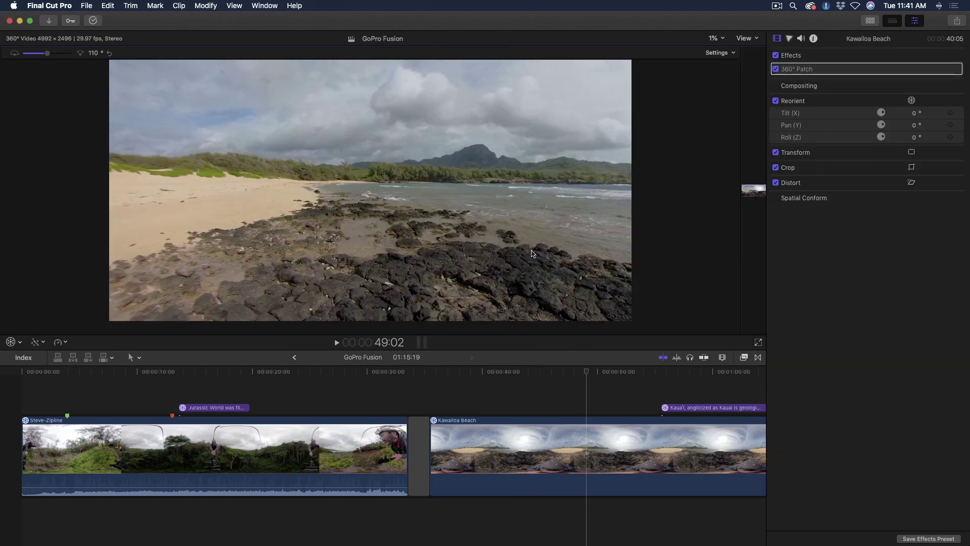
{"action": "left_click_drag", "start_coordinate": [537, 252], "coordinate": [528, 220]}
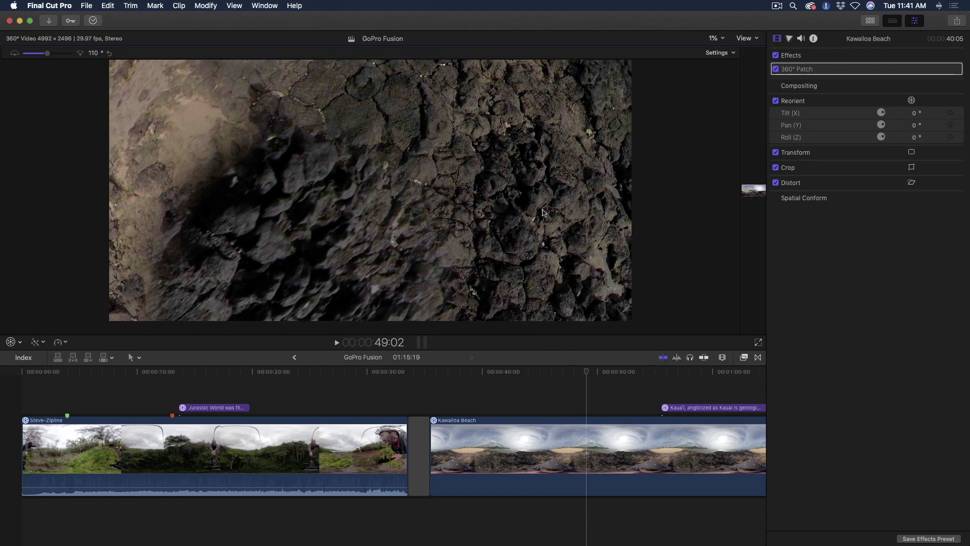
{"action": "left_click", "coordinate": [777, 71]}
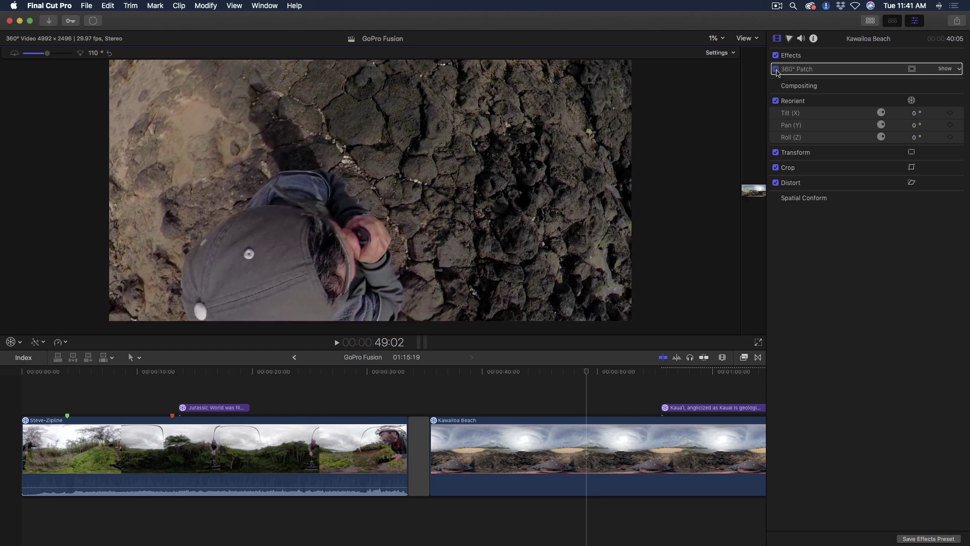
{"action": "left_click_drag", "start_coordinate": [490, 203], "coordinate": [686, 111]}
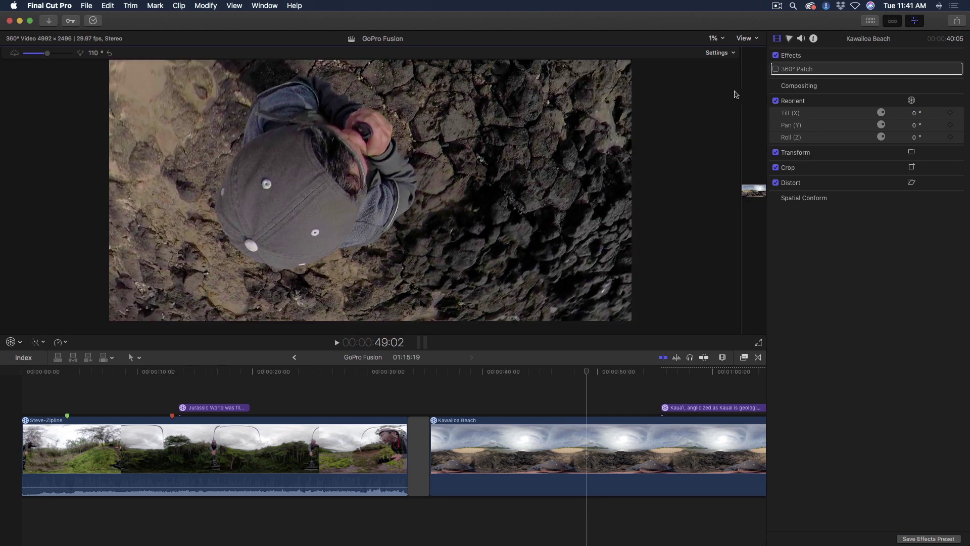
Re-enable 360° Patch, return the view to the horizon, and park near 00:37
{"action": "left_click", "coordinate": [776, 69]}
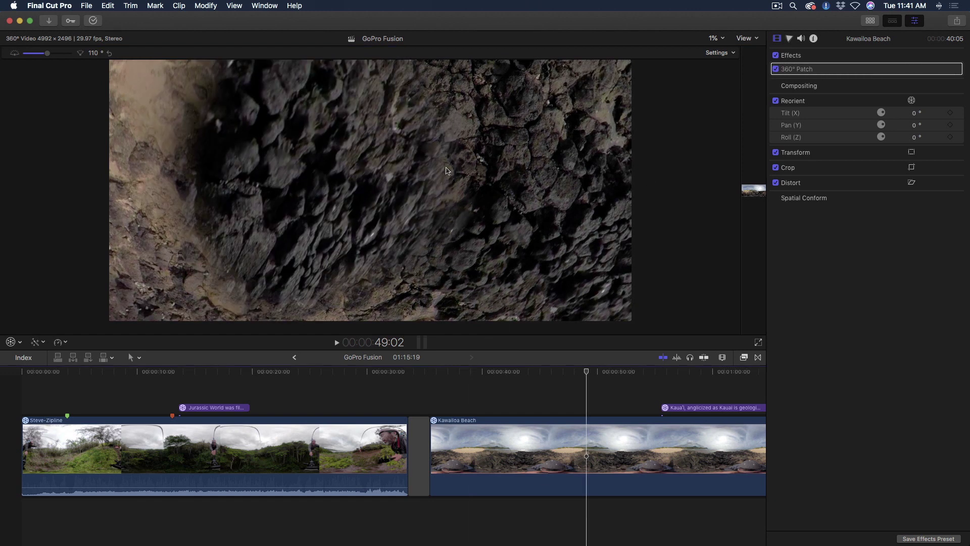
{"action": "left_click_drag", "start_coordinate": [448, 172], "coordinate": [448, 232]}
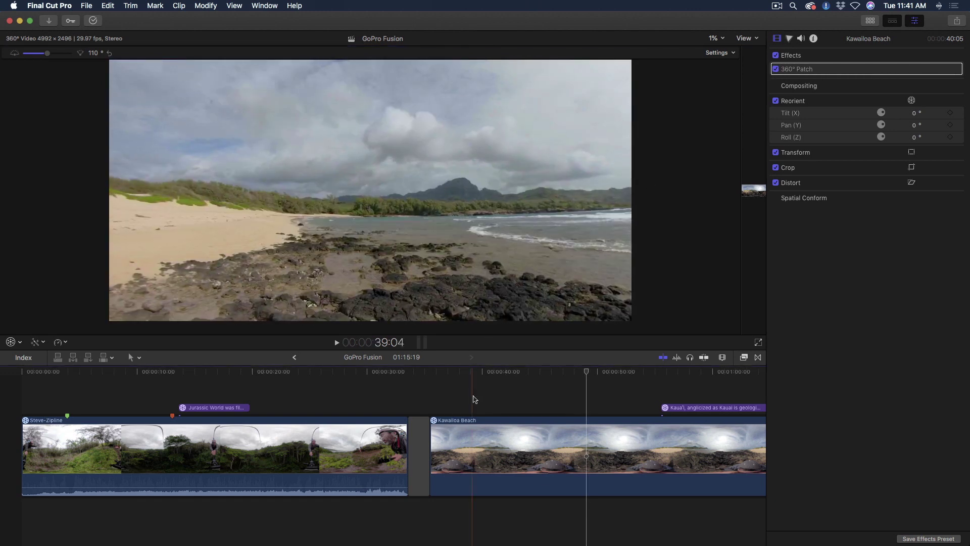
{"action": "left_click", "coordinate": [454, 391]}
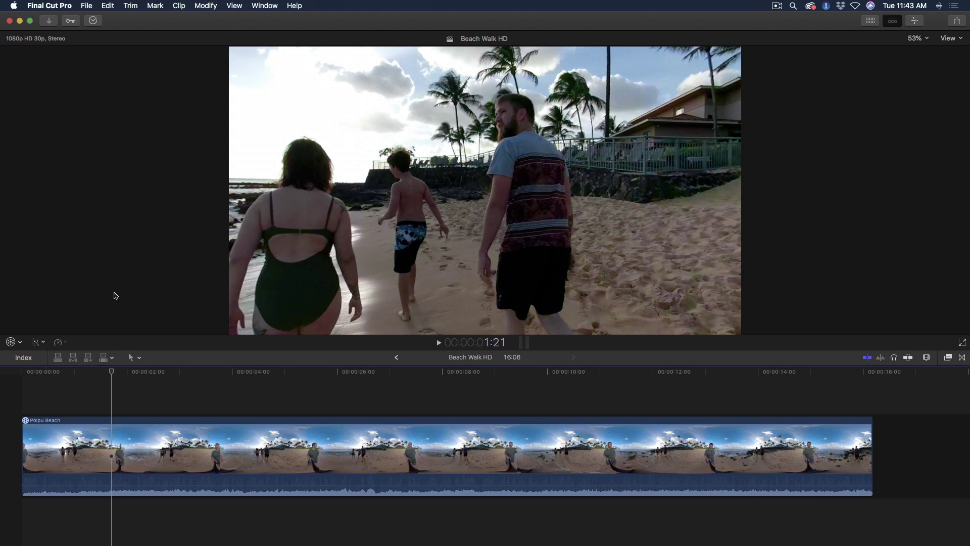
Show the Inspector to confirm 1920×1080 30p and scrub through the Poipu Beach footage
{"action": "key", "text": "super+4"}
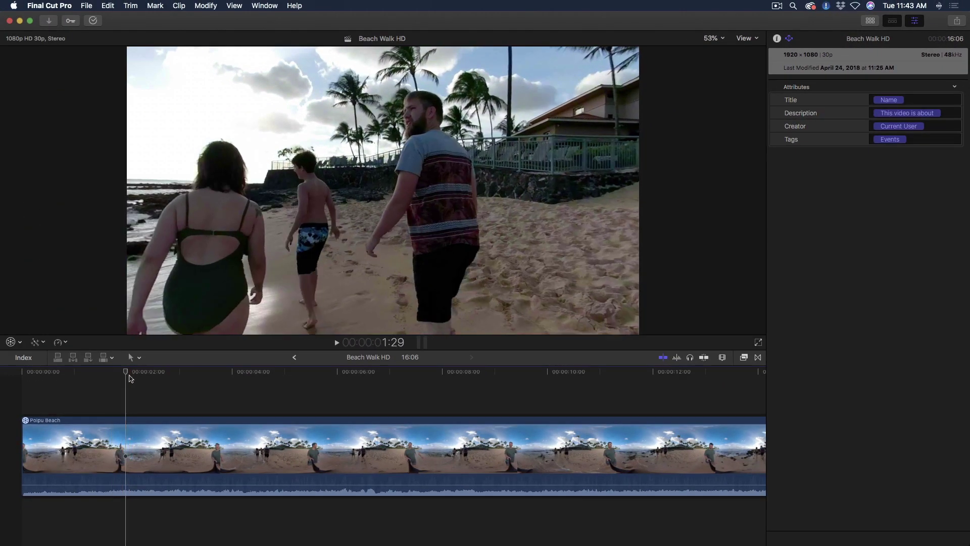
{"action": "left_click_drag", "start_coordinate": [129, 378], "coordinate": [168, 389]}
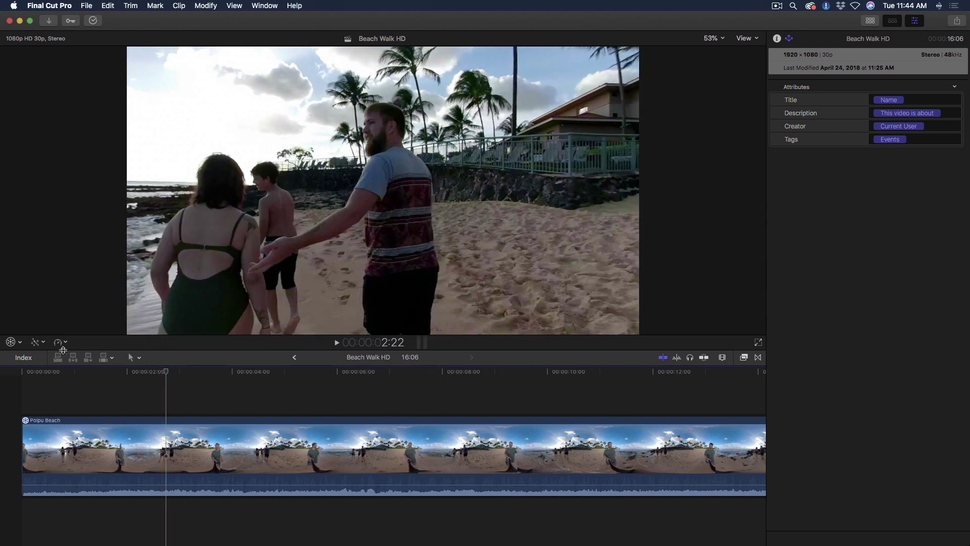
Reorient the Poipu Beach clip to Tilt -7° and Pan -342°, centring the shoreline walkers
{"action": "left_click", "coordinate": [20, 341]}
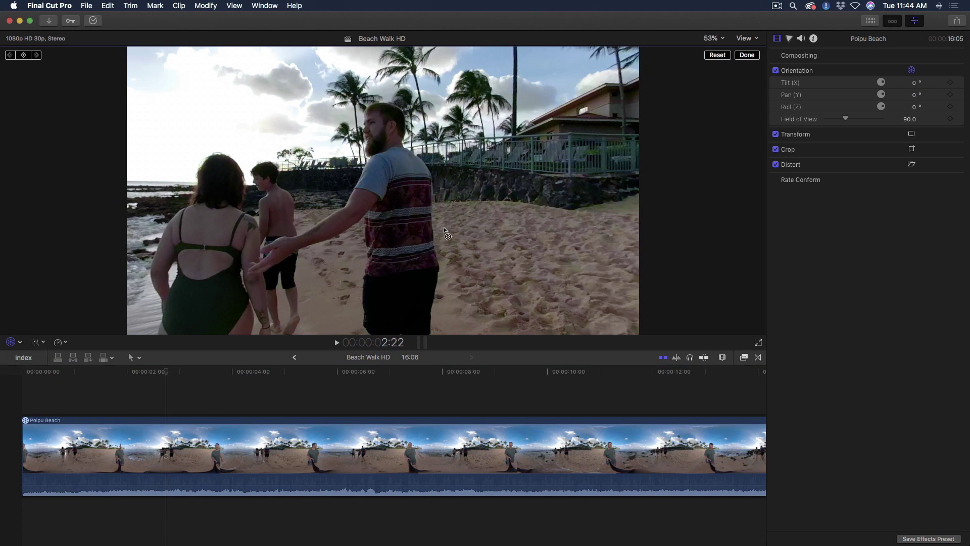
{"action": "left_click_drag", "start_coordinate": [503, 229], "coordinate": [471, 233]}
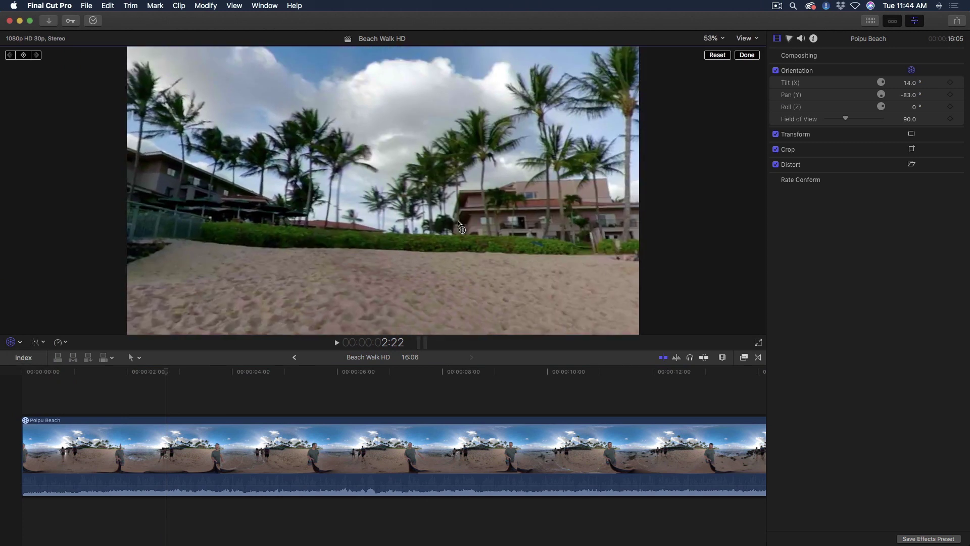
{"action": "left_click_drag", "start_coordinate": [458, 221], "coordinate": [364, 230]}
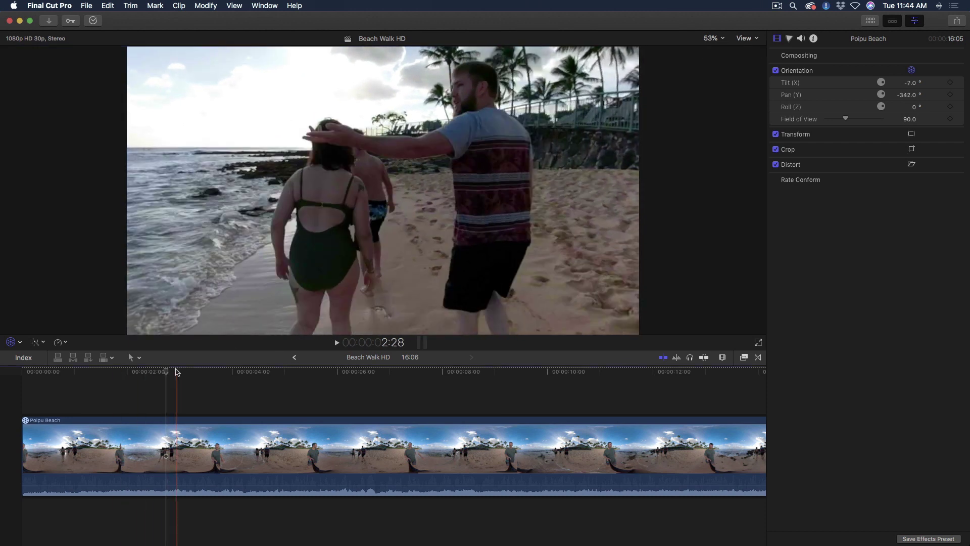
Play back the reframed shot from the start, then park the playhead at about 3:10
{"action": "left_click", "coordinate": [74, 404]}
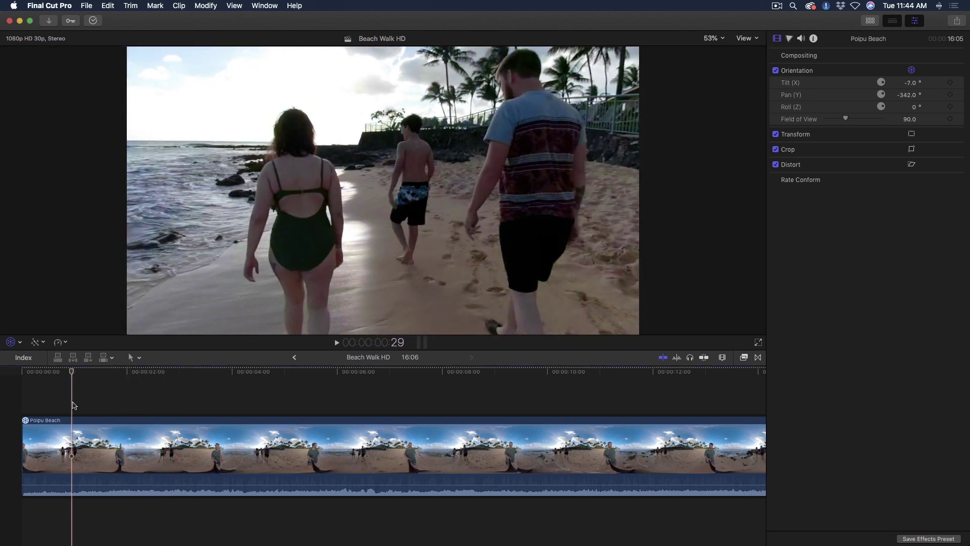
{"action": "key", "text": "space"}
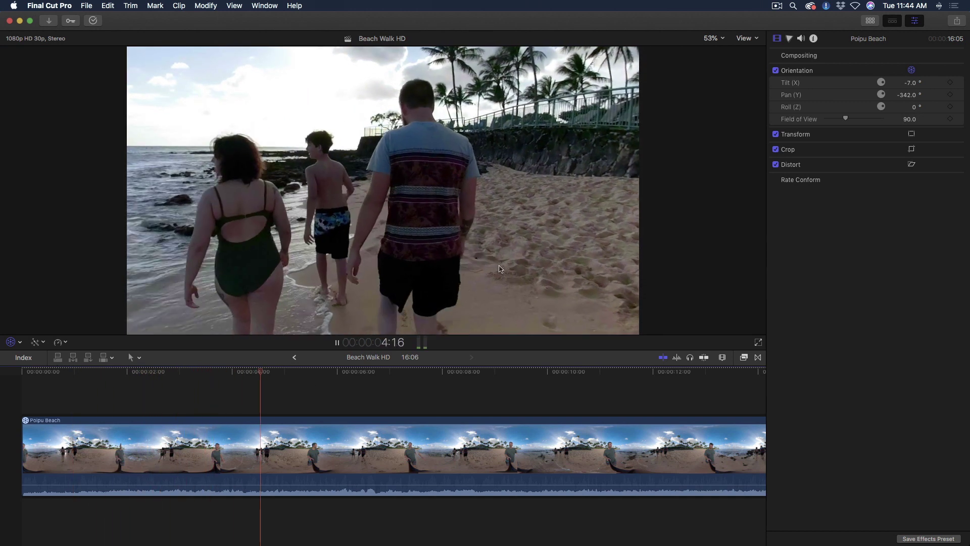
{"action": "key", "text": "space"}
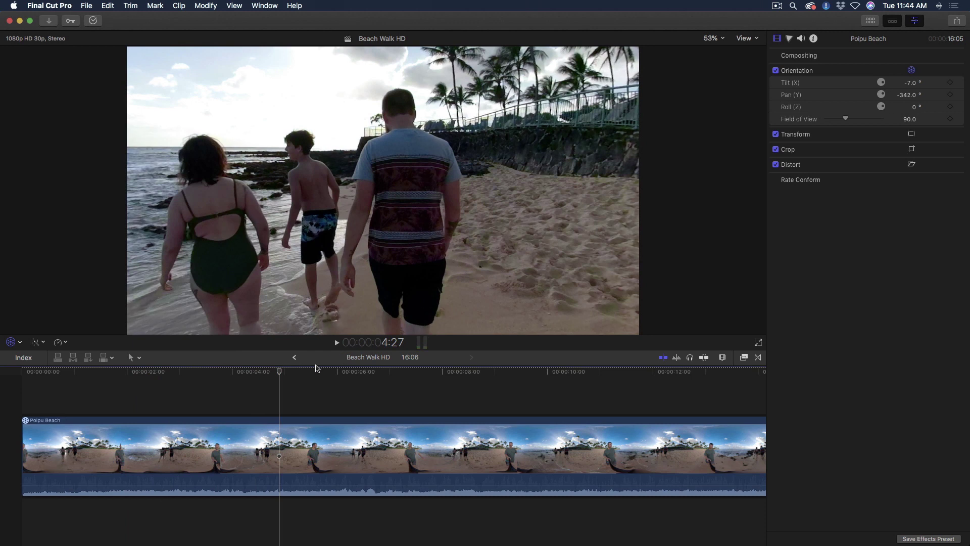
{"action": "left_click_drag", "start_coordinate": [279, 372], "coordinate": [199, 381]}
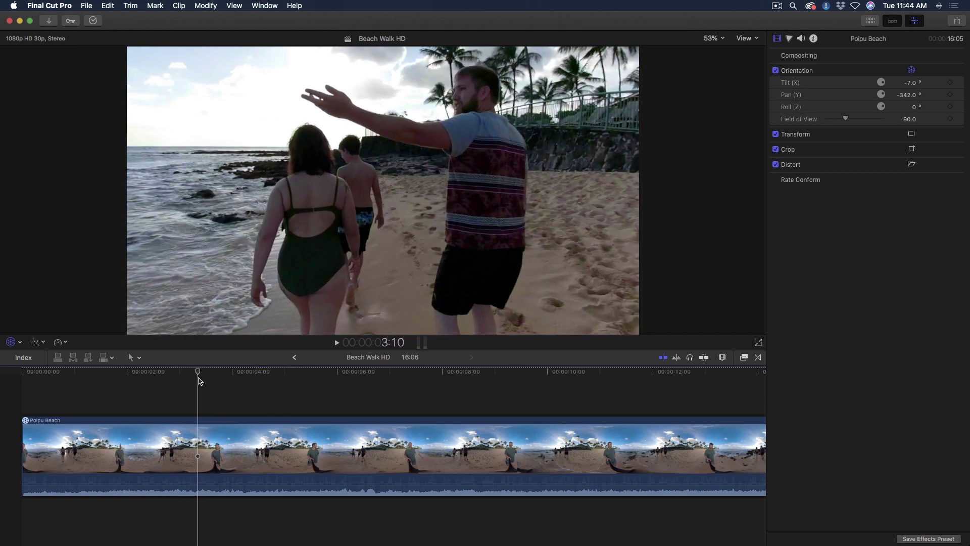
Blade near 3:10, turn the second shot toward a man by the water, FOV 107
{"action": "key", "text": "super+b"}
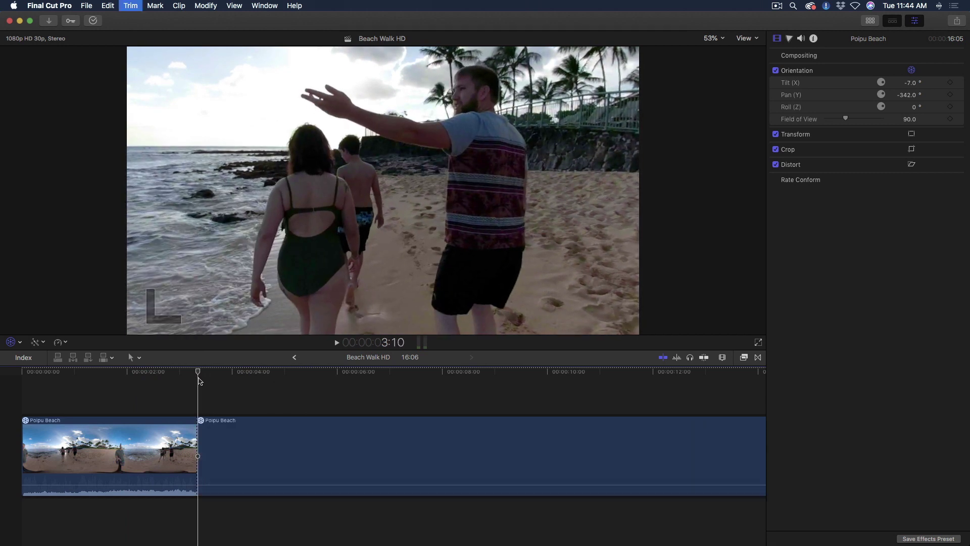
{"action": "left_click_drag", "start_coordinate": [198, 380], "coordinate": [267, 378]}
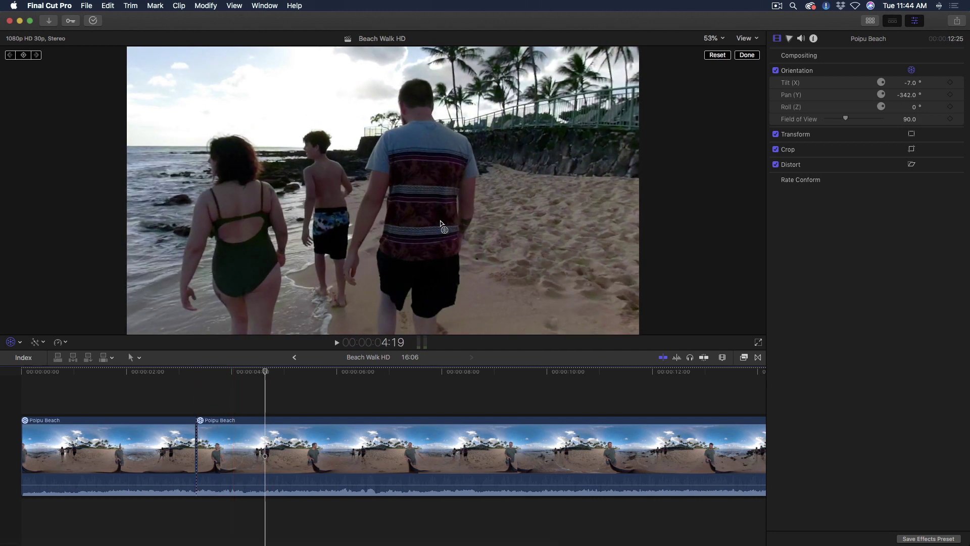
{"action": "left_click_drag", "start_coordinate": [450, 220], "coordinate": [352, 214]}
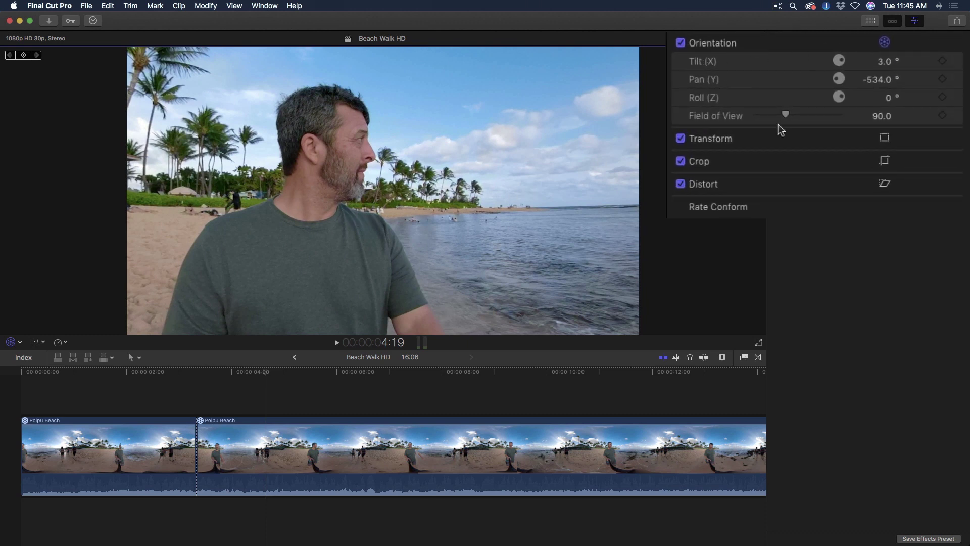
{"action": "left_click_drag", "start_coordinate": [785, 117], "coordinate": [795, 116]}
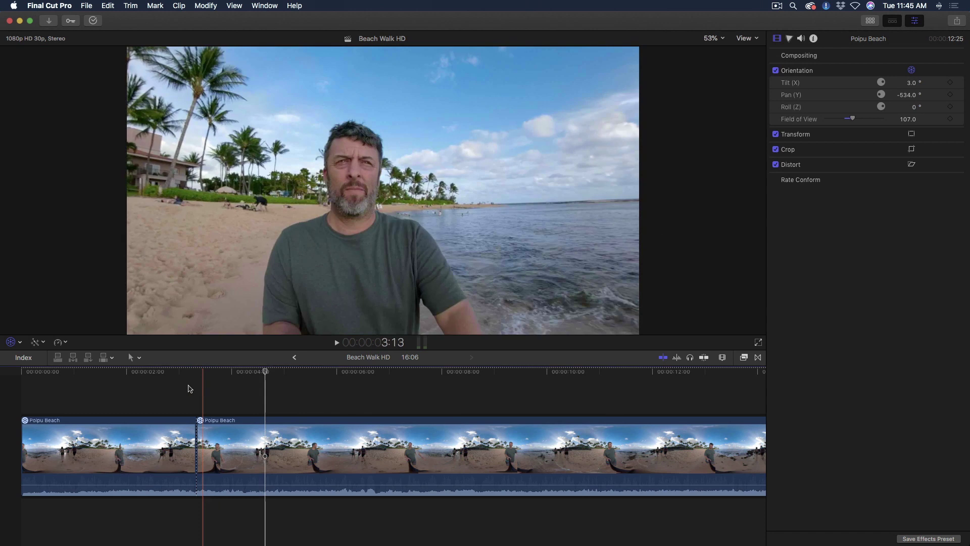
Preview from about 2:07 and trim the second clip's start to the new playhead point
{"action": "left_click", "coordinate": [140, 395]}
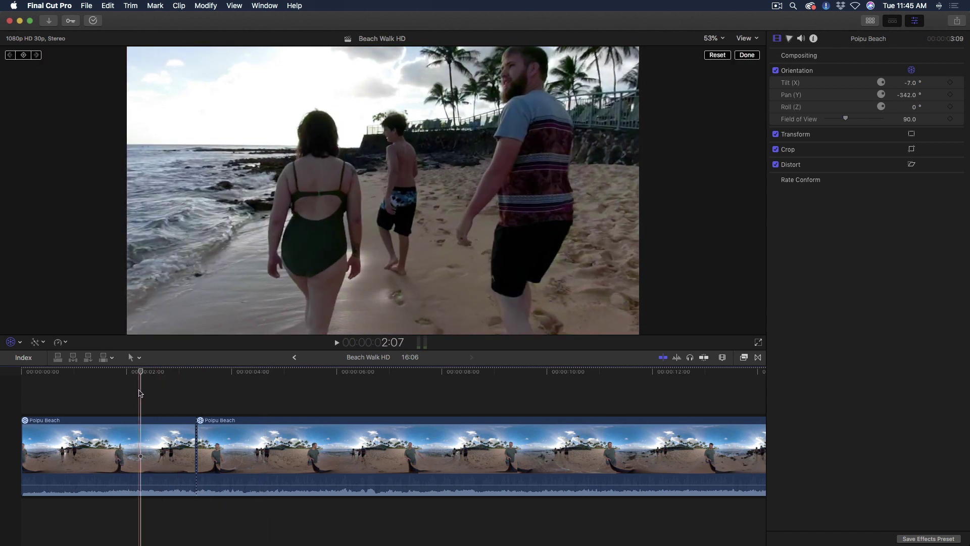
{"action": "key", "text": "space"}
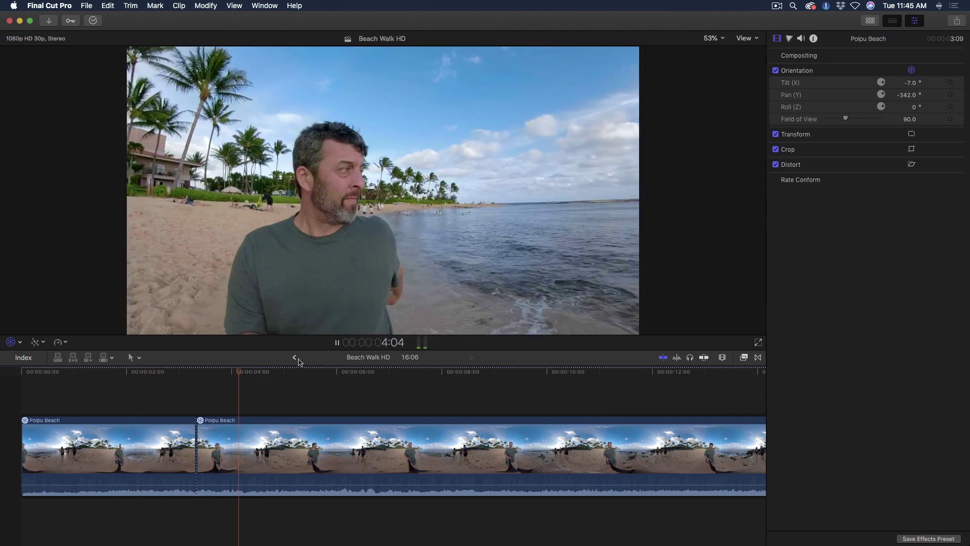
{"action": "key", "text": "space"}
{"action": "left_click", "coordinate": [194, 390]}
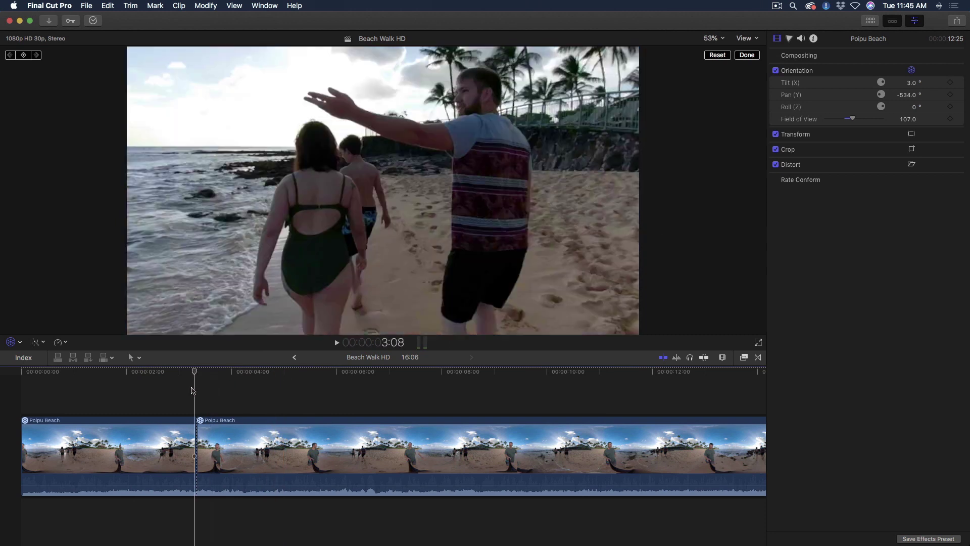
{"action": "left_click_drag", "start_coordinate": [192, 390], "coordinate": [248, 392]}
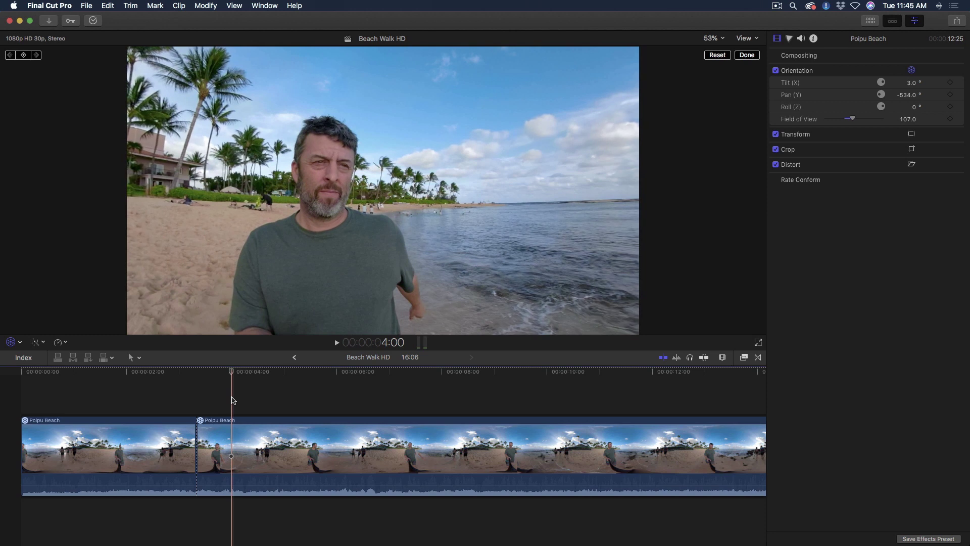
{"action": "key", "text": "alt+bracketleft"}
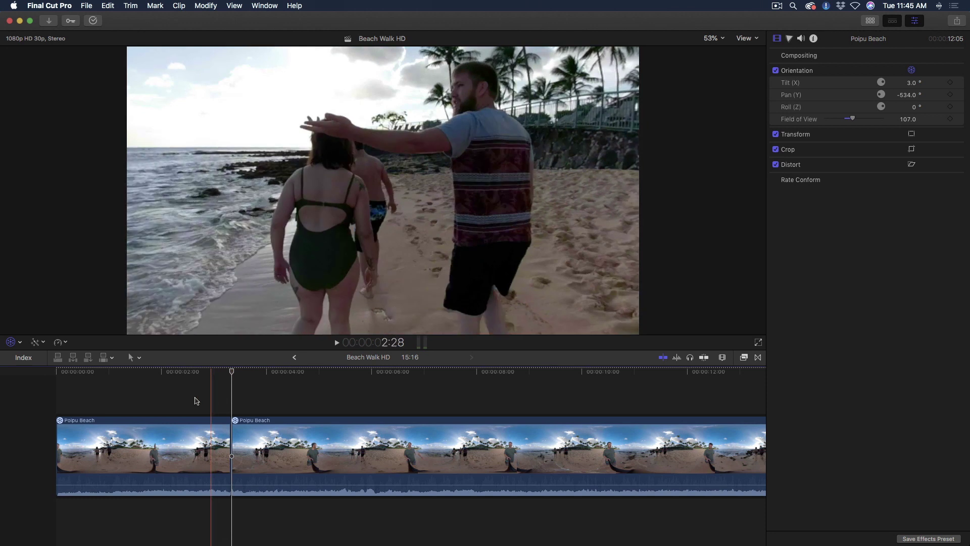
Play back the trimmed edit and stop at 7:11
{"action": "left_click", "coordinate": [182, 402]}
{"action": "key", "text": "space"}
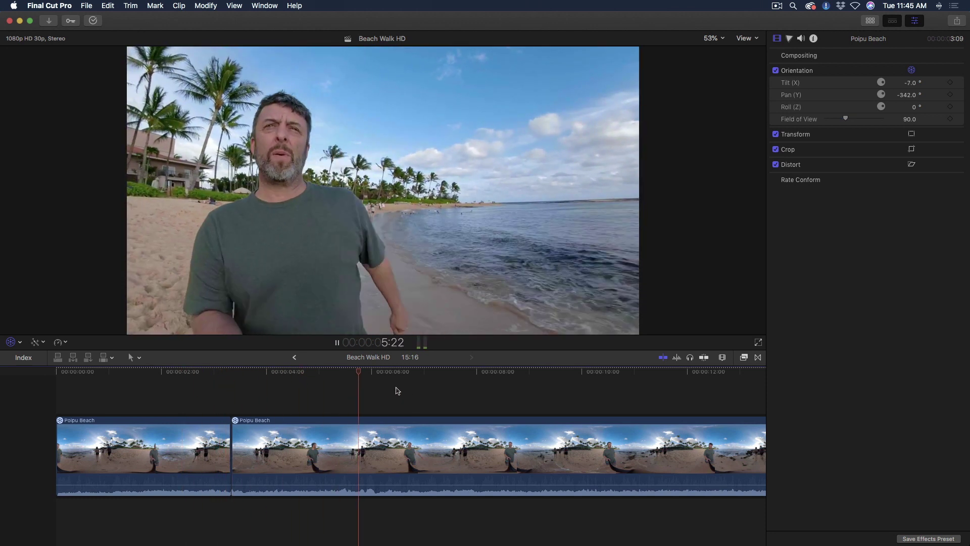
{"action": "key", "text": "space"}
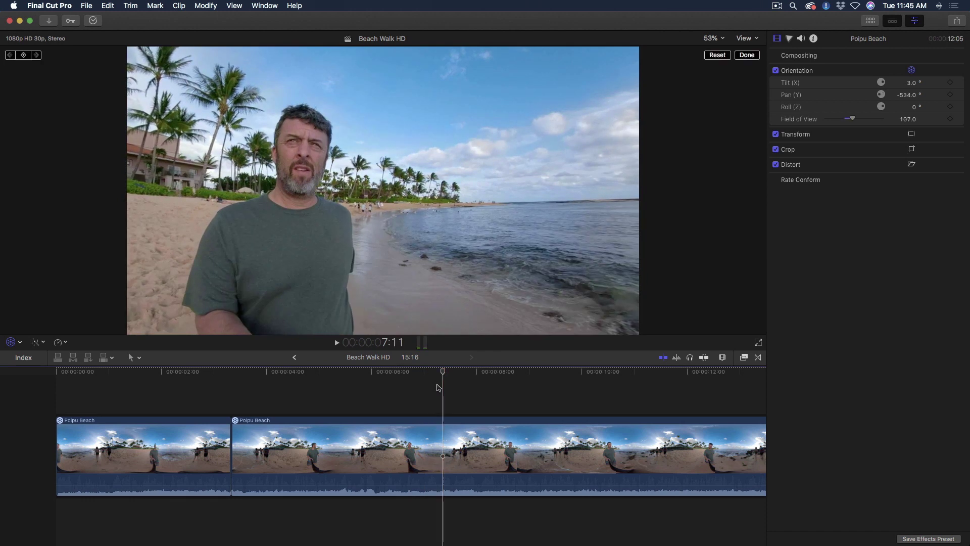
Blade at 7:11 and reframe the new third clip to Pan -609° with Roll 1°
{"action": "key", "text": "super+b"}
{"action": "scroll", "coordinate": [439, 387], "scroll_direction": "right", "scroll_amount": 2}
{"action": "mouse_move", "coordinate": [430, 385]}
{"action": "left_mouse_down"}
{"action": "mouse_move", "coordinate": [394, 379]}
{"action": "mouse_move", "coordinate": [424, 377]}
{"action": "left_mouse_up"}
{"action": "scroll", "coordinate": [423, 376], "scroll_direction": "right", "scroll_amount": 3}
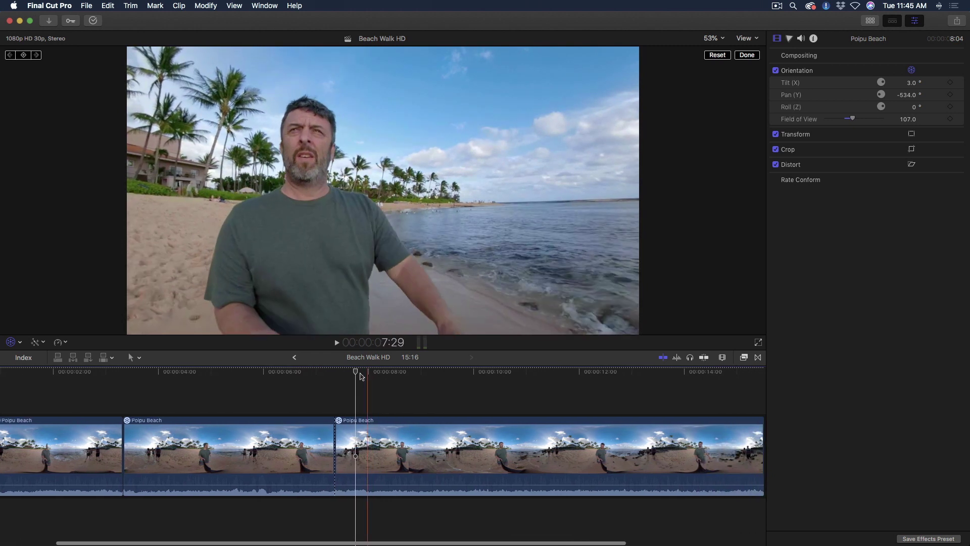
{"action": "left_click", "coordinate": [496, 377]}
{"action": "left_click_drag", "start_coordinate": [495, 377], "coordinate": [391, 384]}
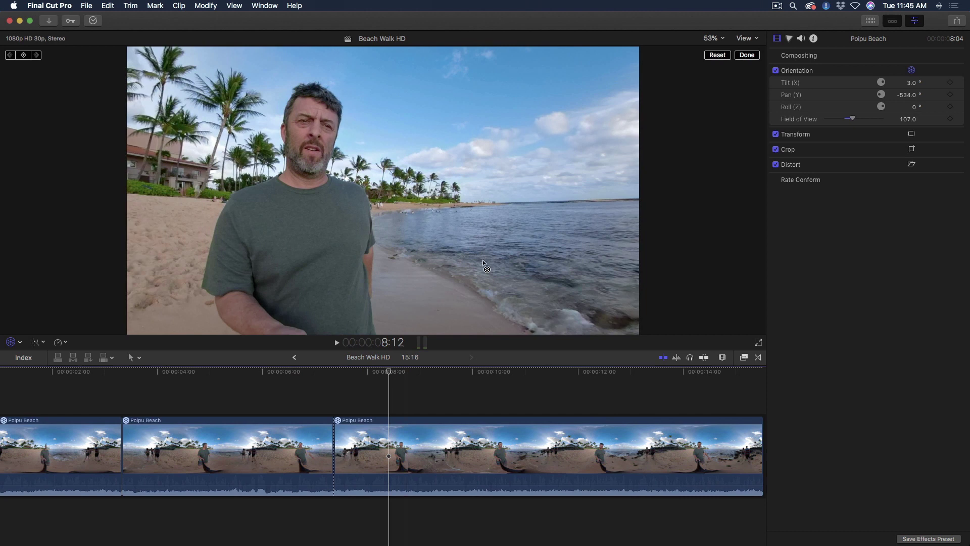
{"action": "left_click_drag", "start_coordinate": [484, 231], "coordinate": [446, 239]}
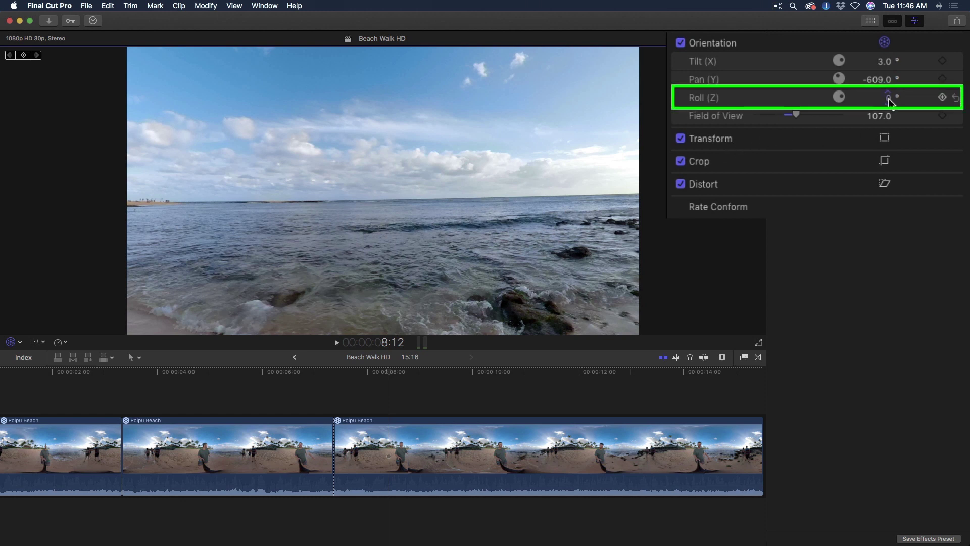
{"action": "left_click_drag", "start_coordinate": [888, 97], "coordinate": [888, 99]}
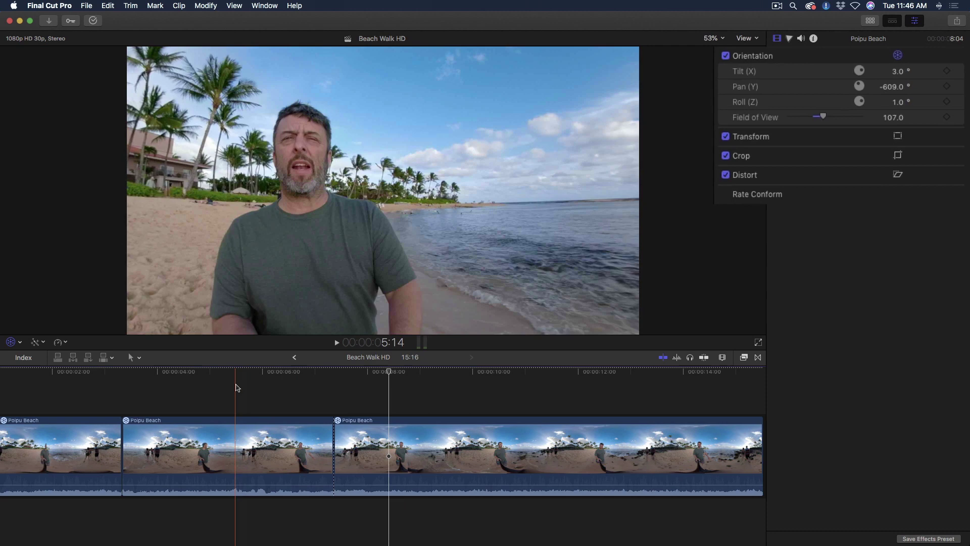
Play back the reframed third clip and park near 12:10 where the orientation move starts
{"action": "key", "text": "space"}
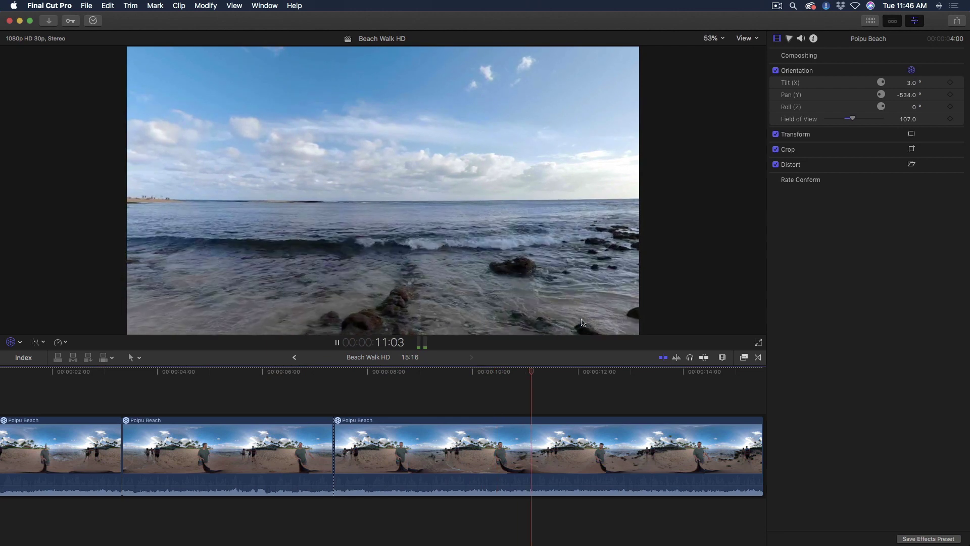
{"action": "left_click", "coordinate": [662, 357]}
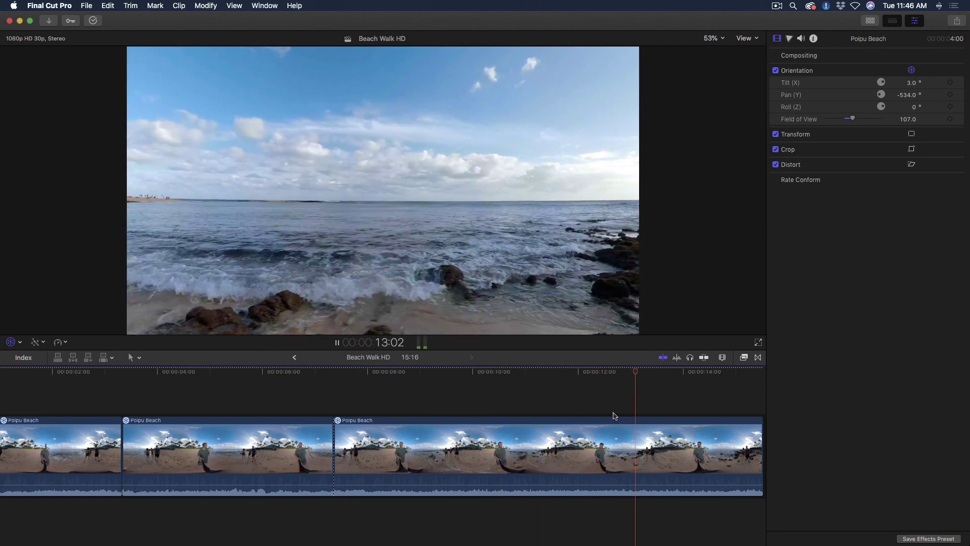
{"action": "key", "text": "space"}
{"action": "left_click", "coordinate": [591, 373]}
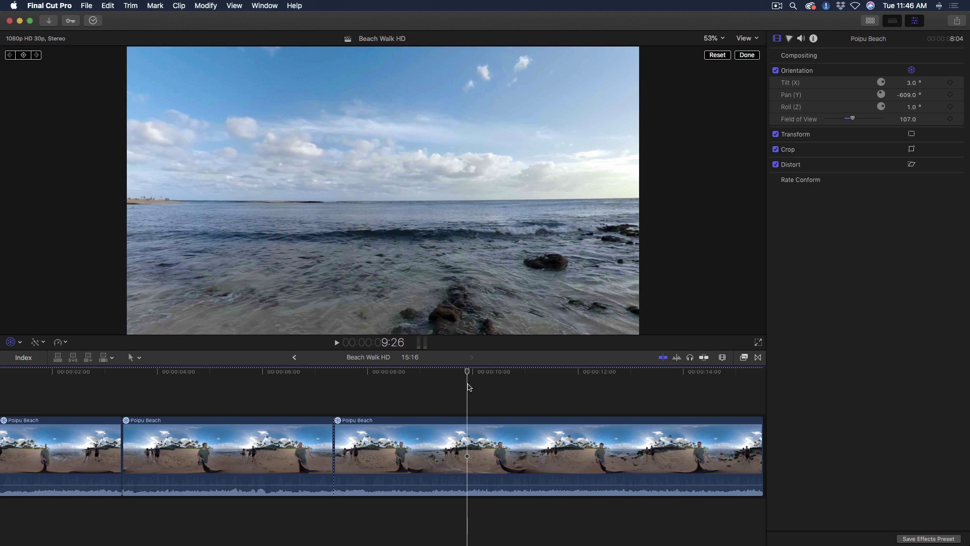
{"action": "mouse_move", "coordinate": [469, 387]}
{"action": "left_mouse_down"}
{"action": "mouse_move", "coordinate": [409, 388]}
{"action": "mouse_move", "coordinate": [480, 389]}
{"action": "mouse_move", "coordinate": [403, 392]}
{"action": "mouse_move", "coordinate": [470, 392]}
{"action": "left_mouse_up"}
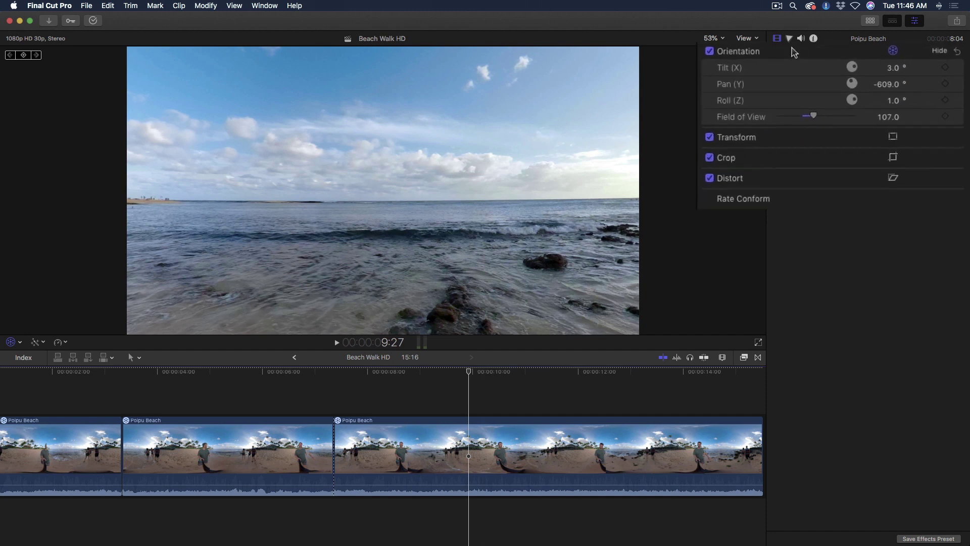
Add starting Orientation keyframes, then move the playhead to 14:15
{"action": "left_click", "coordinate": [767, 46]}
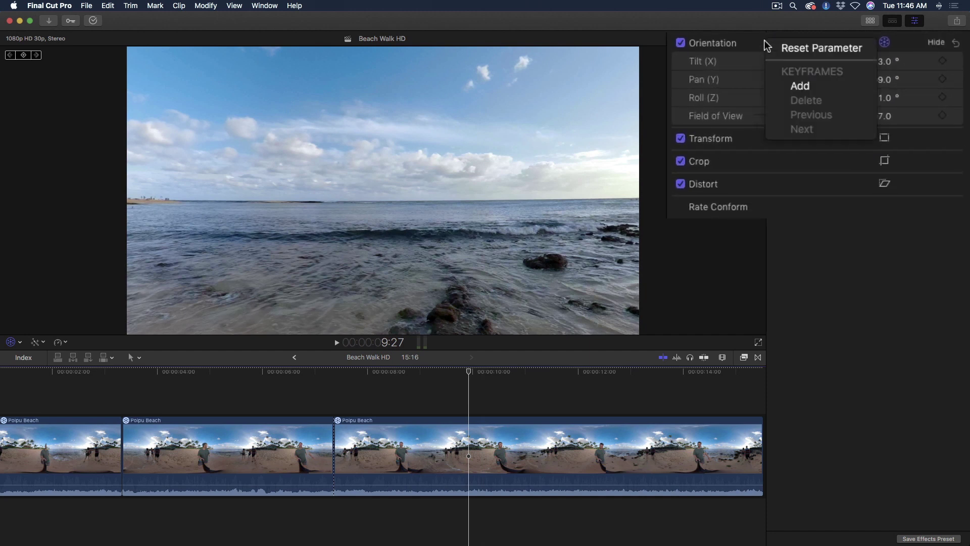
{"action": "left_click", "coordinate": [799, 87]}
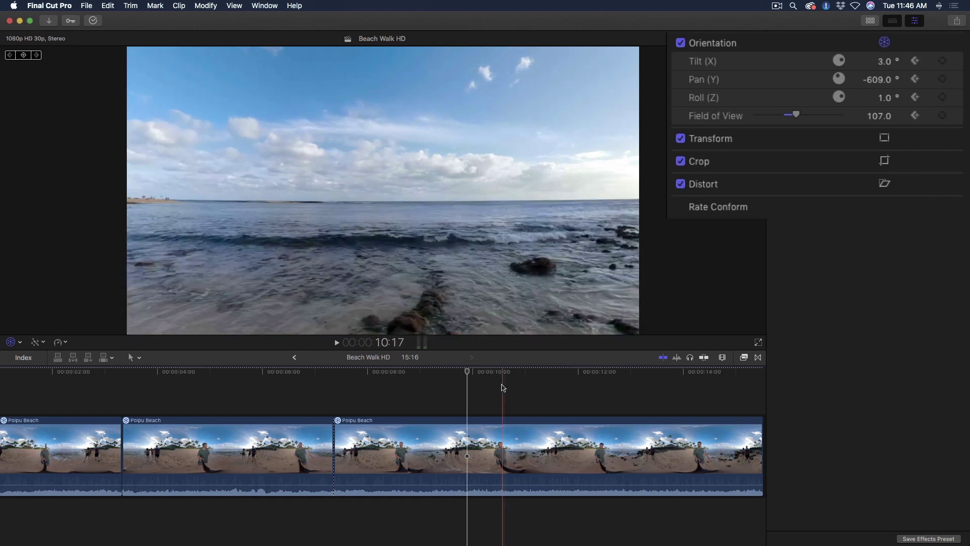
{"action": "left_click_drag", "start_coordinate": [535, 374], "coordinate": [609, 378]}
{"action": "scroll", "coordinate": [608, 377], "scroll_direction": "right", "scroll_amount": 3}
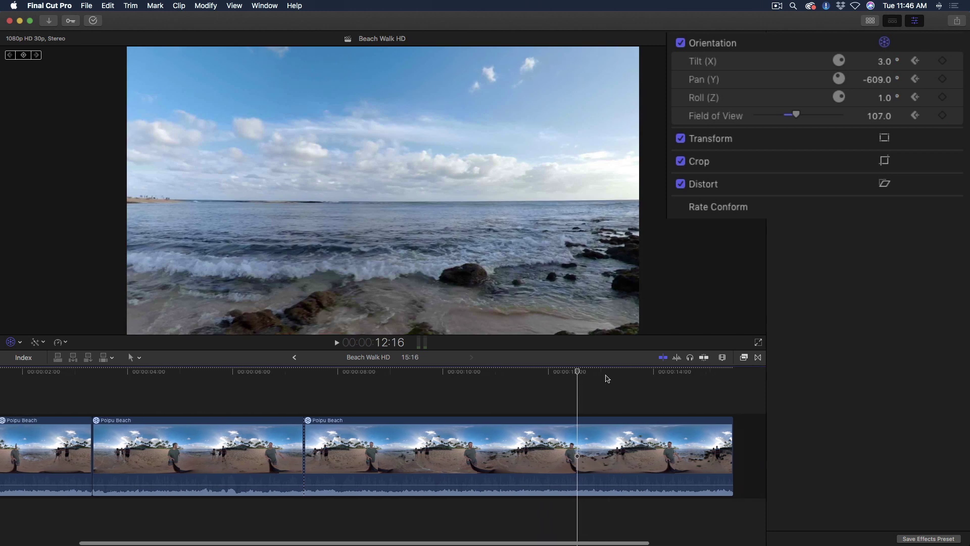
{"action": "left_click", "coordinate": [611, 374]}
{"action": "left_click_drag", "start_coordinate": [618, 378], "coordinate": [667, 375]}
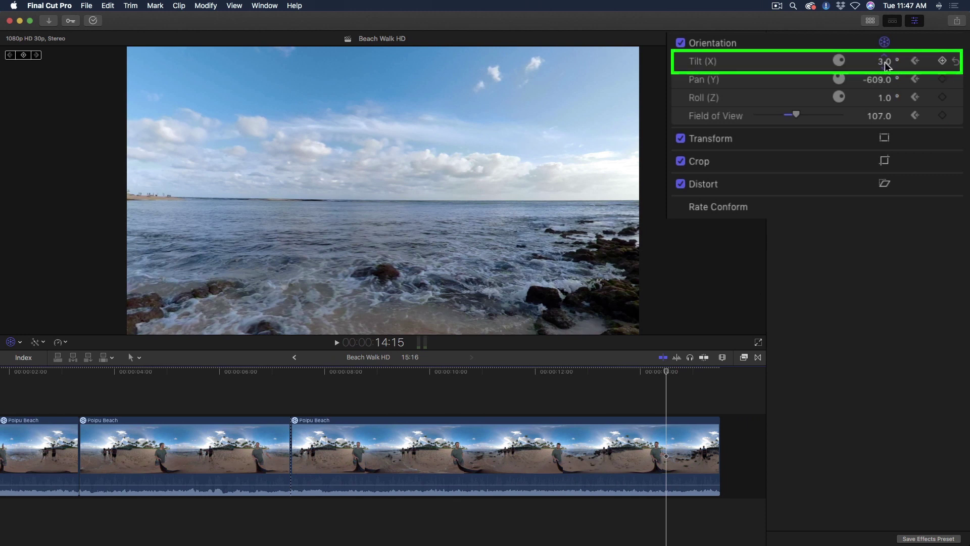
Set Tilt to -28° and Field of View to 93 for the ending keyframe
{"action": "left_click_drag", "start_coordinate": [884, 62], "coordinate": [883, 67]}
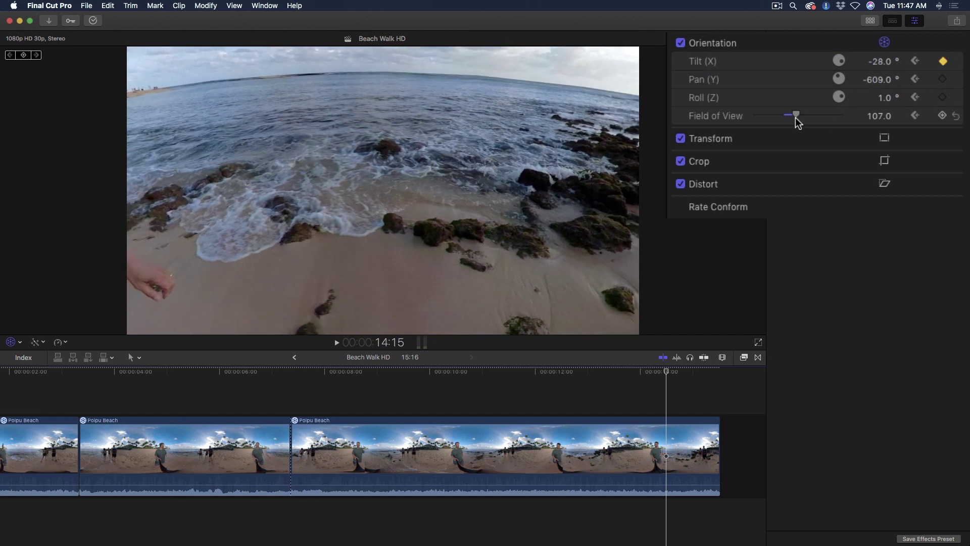
{"action": "left_click_drag", "start_coordinate": [796, 115], "coordinate": [789, 119]}
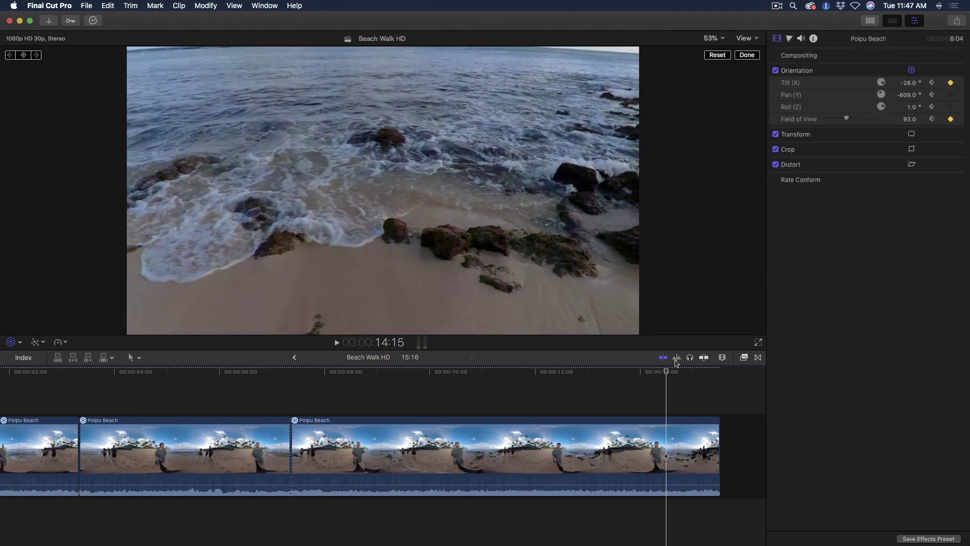
{"action": "left_click_drag", "start_coordinate": [664, 377], "coordinate": [335, 409]}
{"action": "key", "text": "space"}
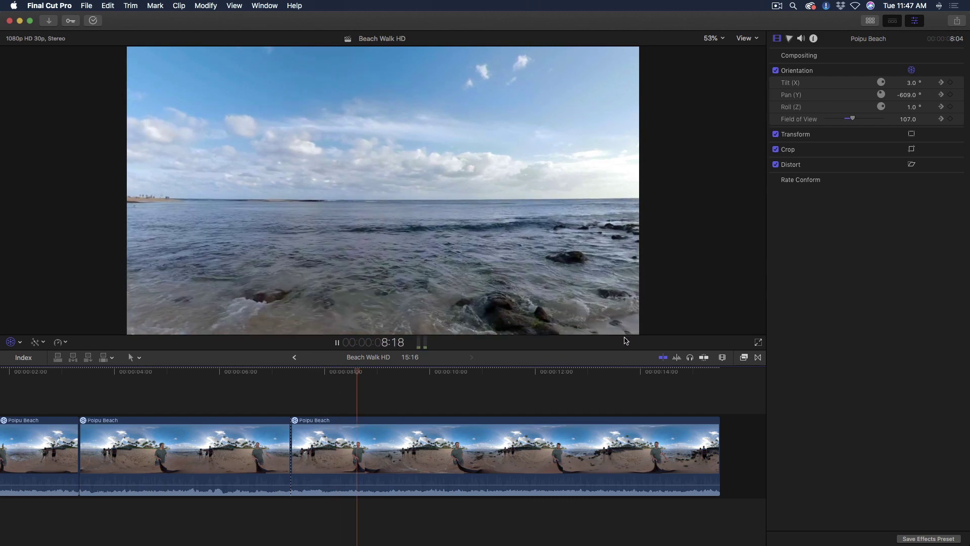